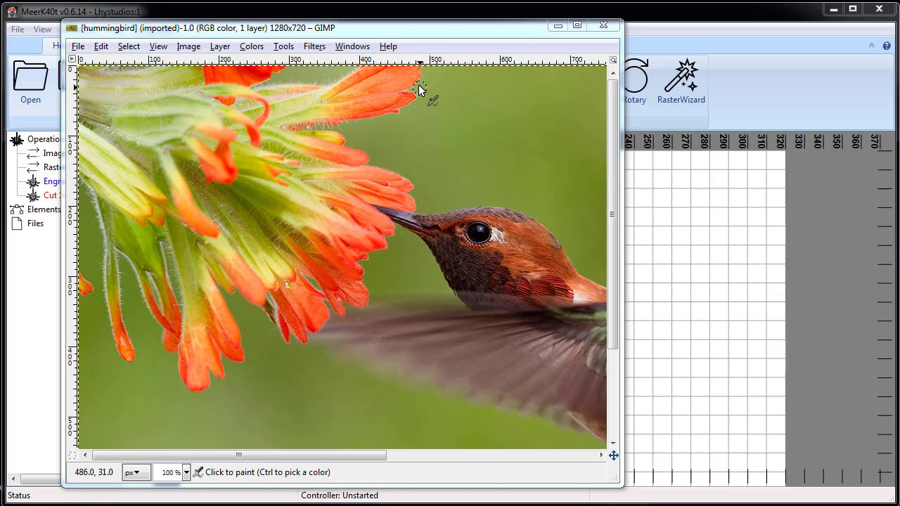
- Look through GIMP's Filters menu to see the available image filters
{"action": "left_click", "coordinate": [321, 47]}
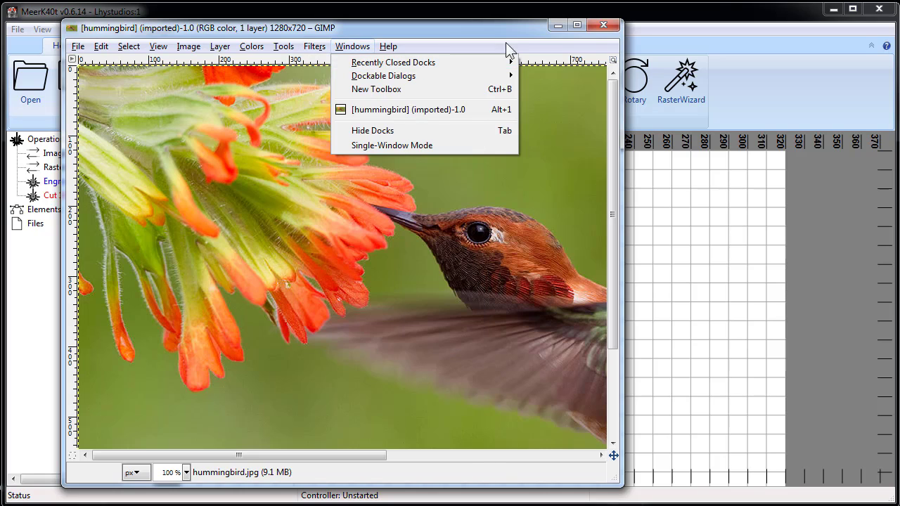
{"action": "left_click", "coordinate": [484, 28]}
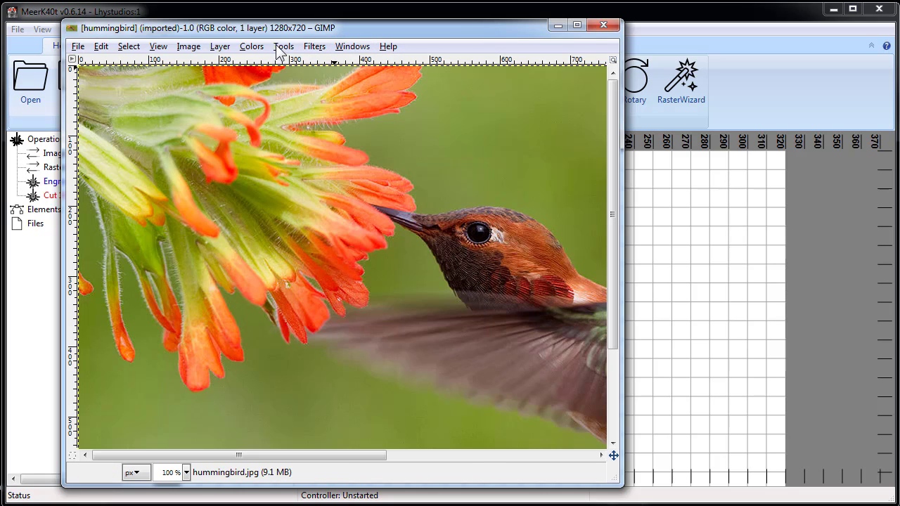
{"action": "left_click", "coordinate": [313, 47]}
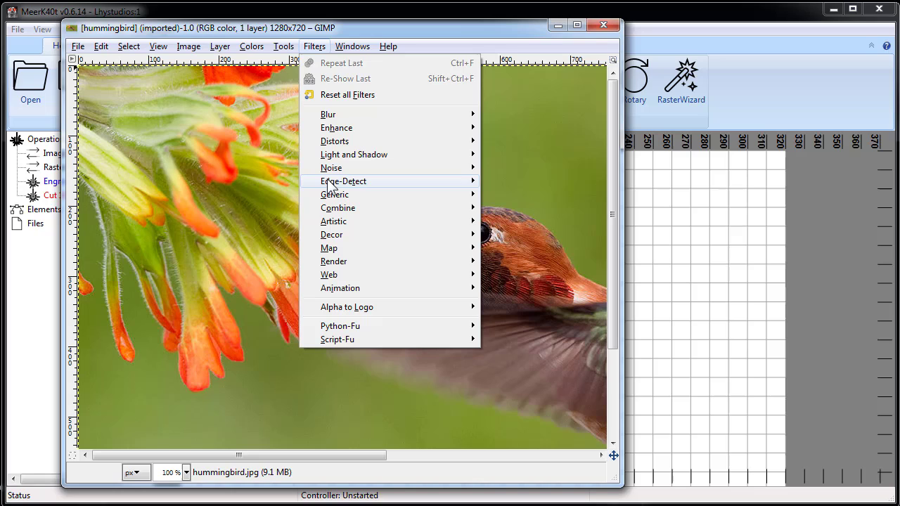
{"action": "mouse_move", "coordinate": [322, 169]}
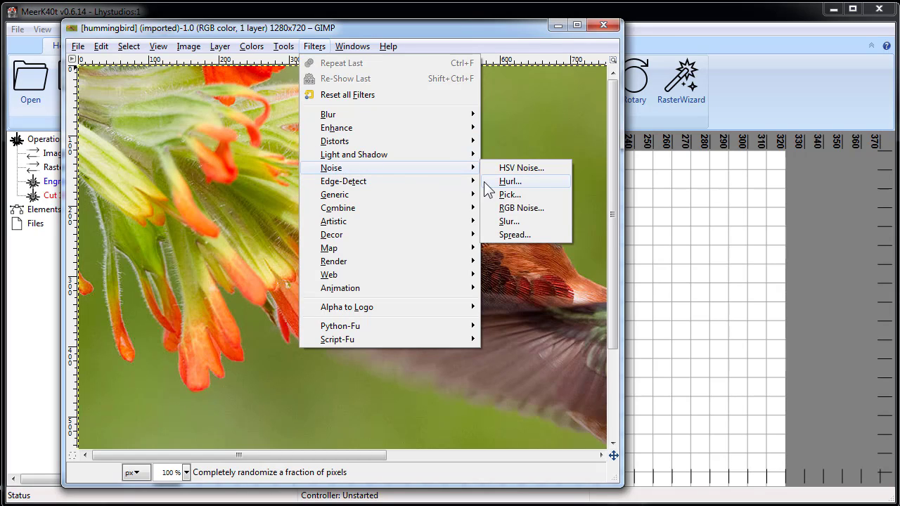
{"action": "mouse_move", "coordinate": [447, 142]}
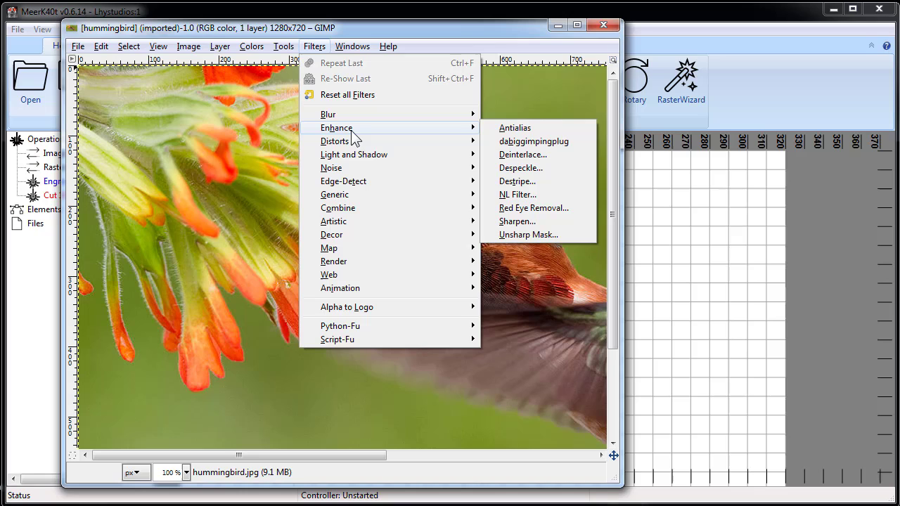
- Convert the hummingbird photo to Grayscale mode via Image > Mode
{"action": "left_click", "coordinate": [251, 46]}
{"action": "mouse_move", "coordinate": [201, 46]}
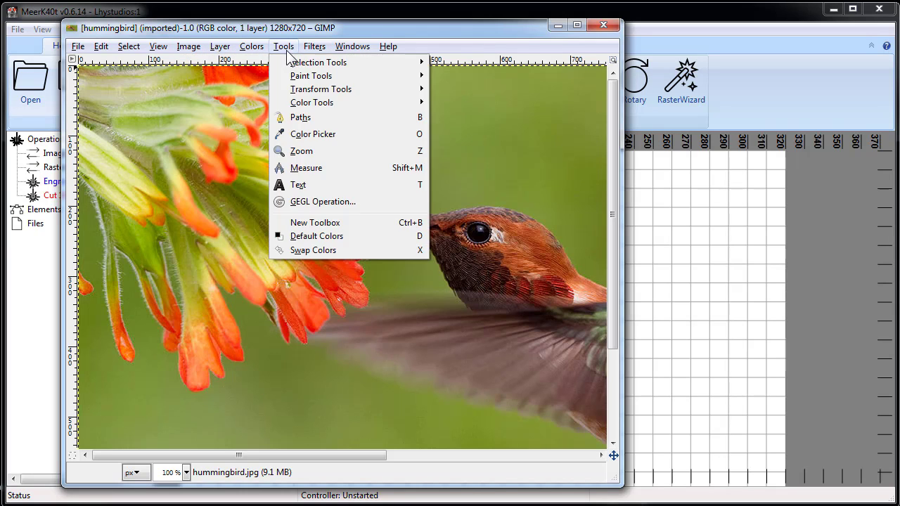
{"action": "mouse_move", "coordinate": [311, 50]}
{"action": "mouse_move", "coordinate": [369, 164]}
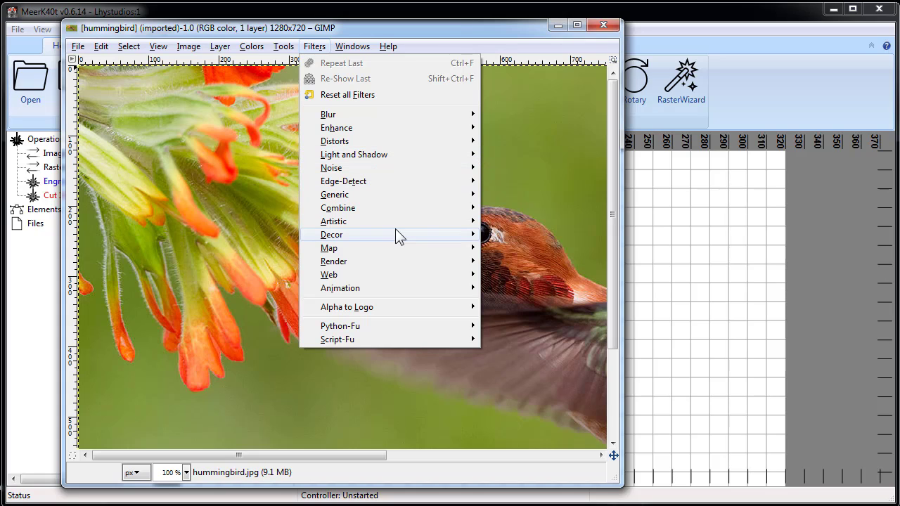
{"action": "mouse_move", "coordinate": [389, 226]}
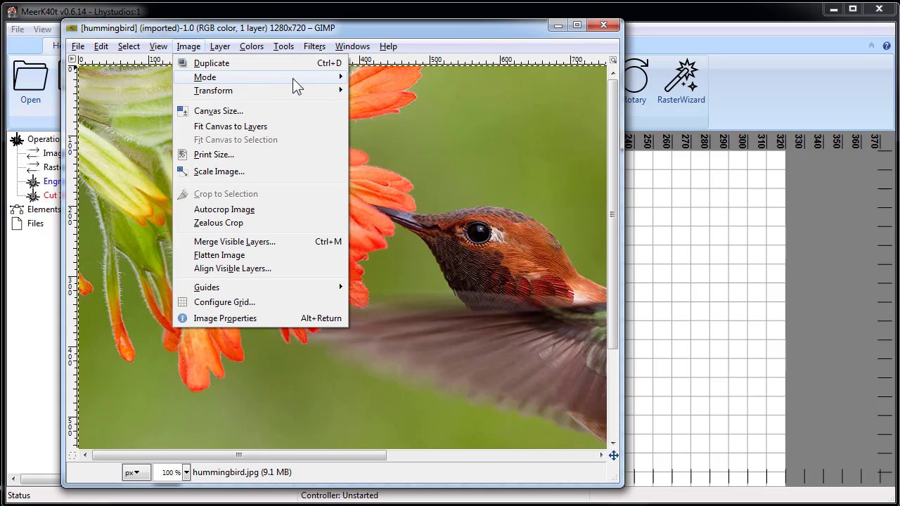
{"action": "mouse_move", "coordinate": [298, 77]}
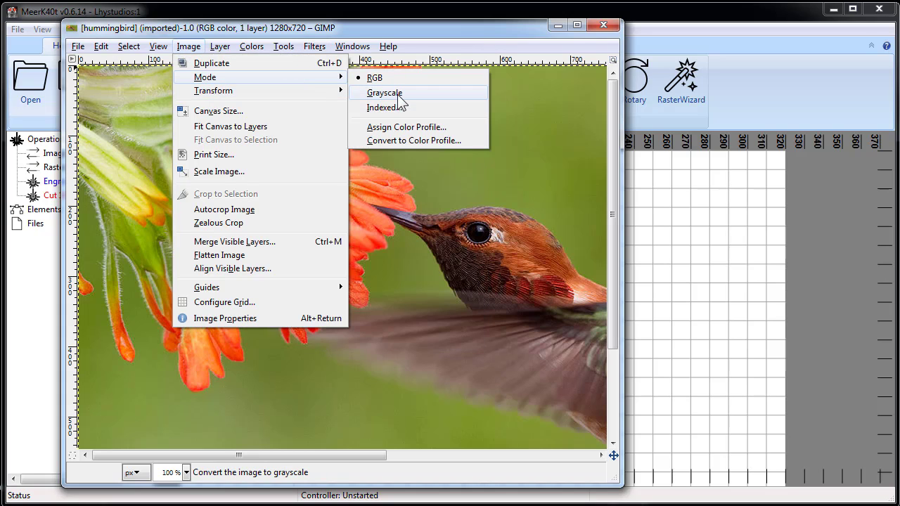
{"action": "left_click", "coordinate": [397, 93]}
{"action": "left_click", "coordinate": [320, 47]}
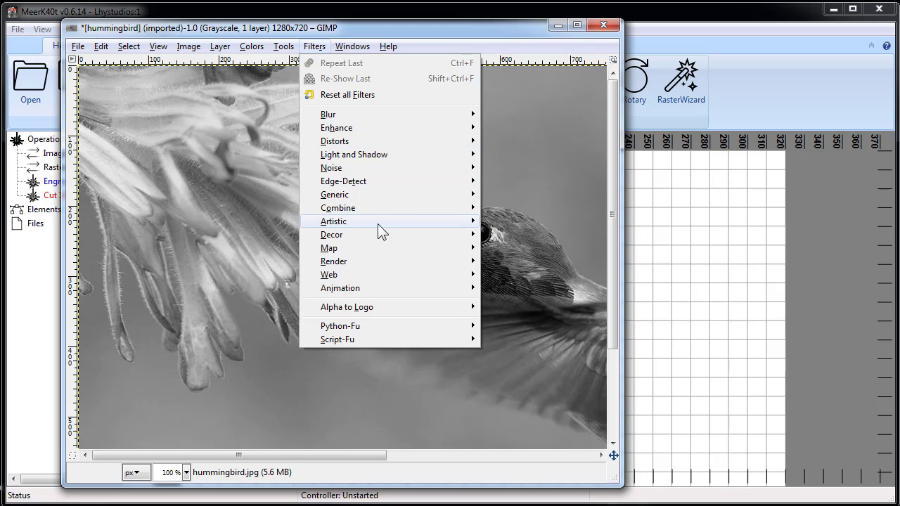
- Apply the Newsprint filter to the hummingbird with a 22.0° angle and oversample 2
{"action": "mouse_move", "coordinate": [380, 144]}
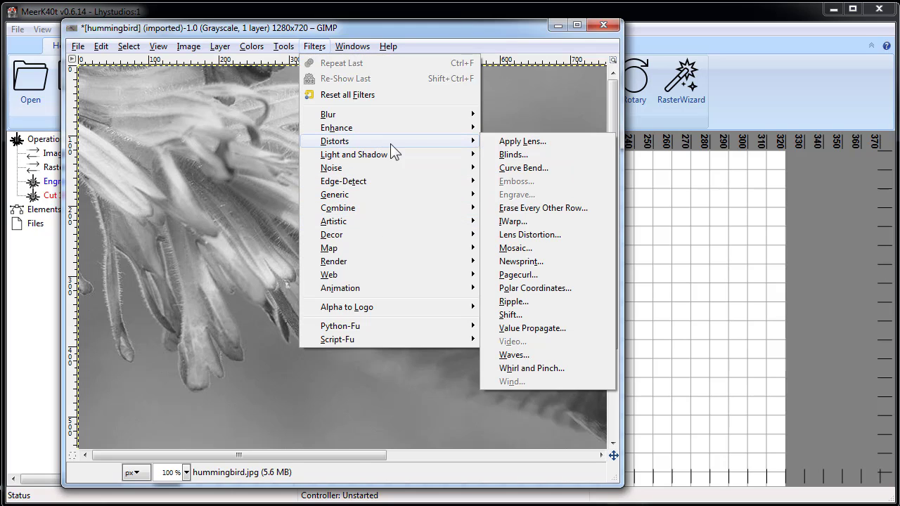
{"action": "left_click", "coordinate": [517, 262]}
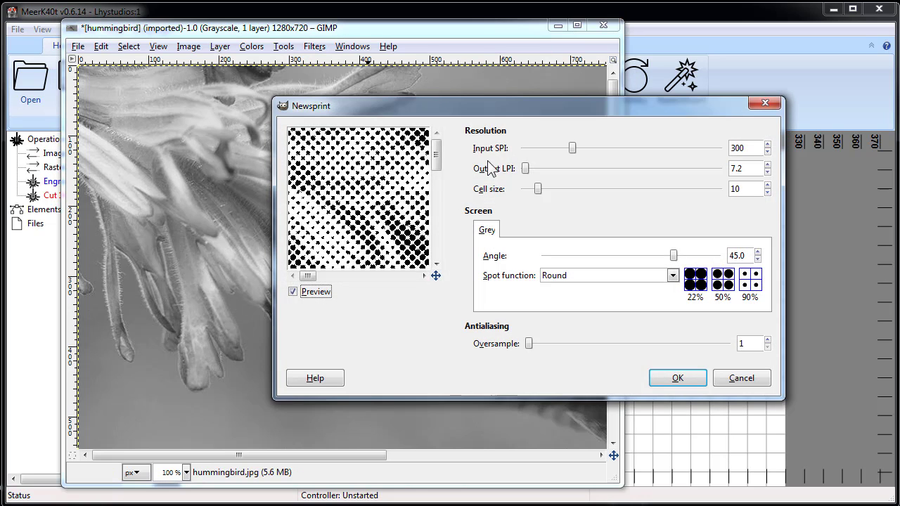
{"action": "left_click_drag", "start_coordinate": [503, 107], "coordinate": [372, 104]}
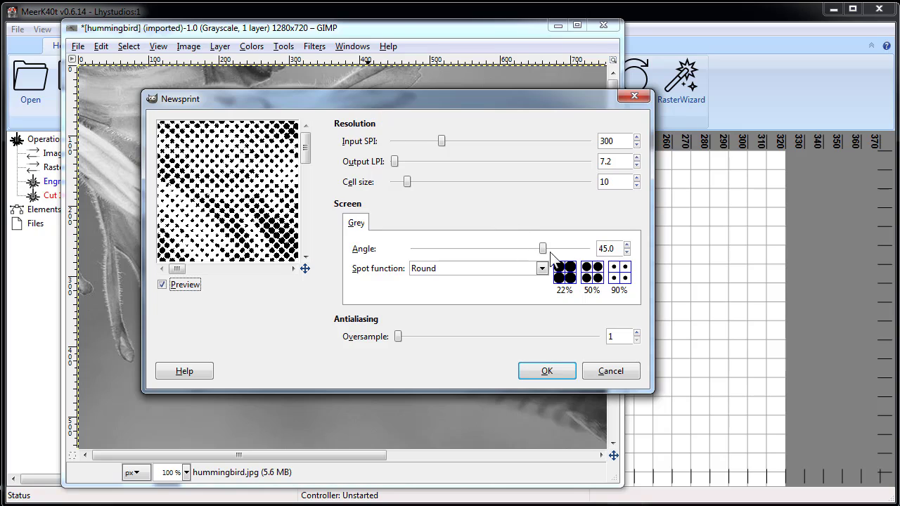
{"action": "left_click_drag", "start_coordinate": [618, 250], "coordinate": [595, 249]}
{"action": "key", "text": "Return"}
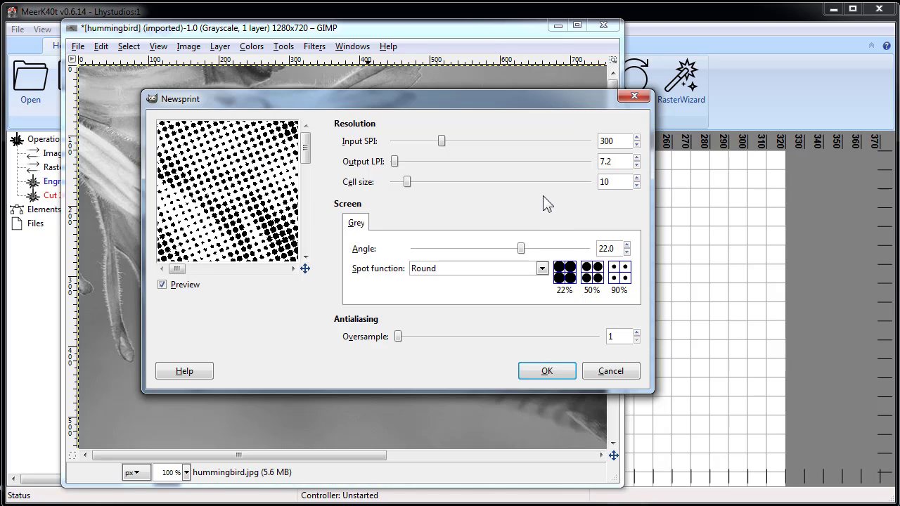
{"action": "left_click", "coordinate": [405, 336]}
{"action": "left_click_drag", "start_coordinate": [406, 335], "coordinate": [410, 338]}
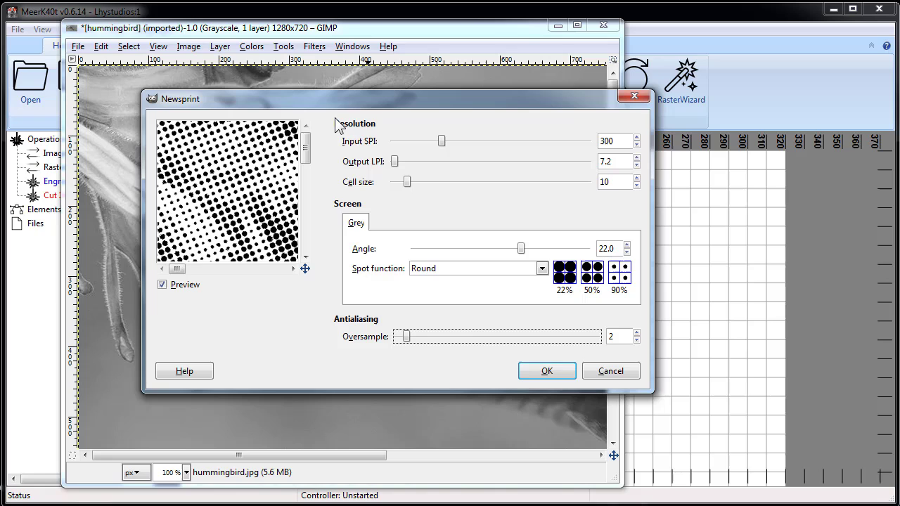
{"action": "left_click", "coordinate": [538, 367]}
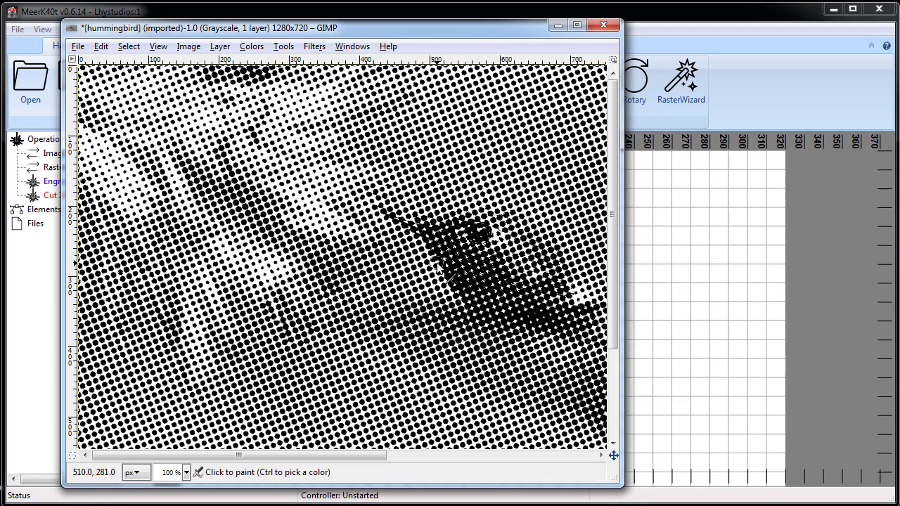
- Zoom in and out on the GIMP halftone to inspect the dot pattern
{"action": "scroll", "coordinate": [443, 270], "scroll_direction": "down", "scroll_amount": 3, "text": "ctrl"}
{"action": "scroll", "coordinate": [355, 220], "scroll_direction": "up", "scroll_amount": 3, "text": "ctrl"}
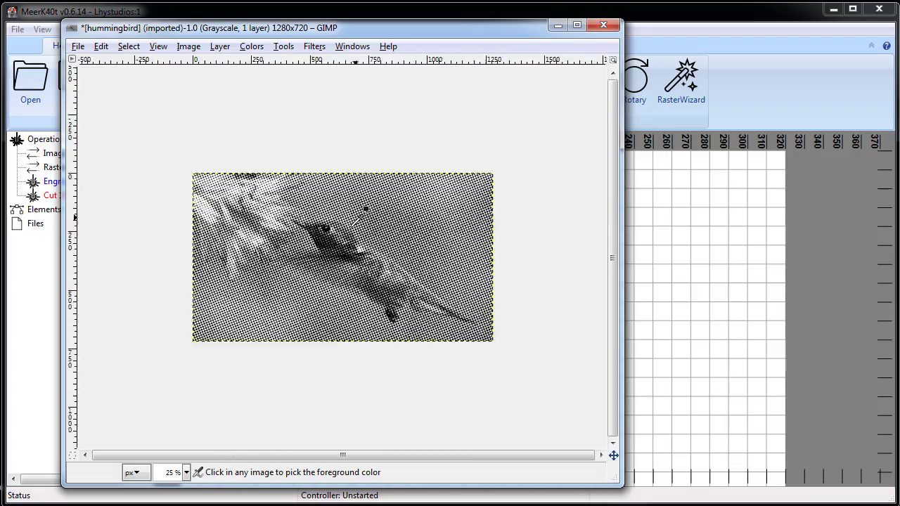
{"action": "scroll", "coordinate": [357, 218], "scroll_direction": "down", "scroll_amount": 3, "text": "ctrl"}
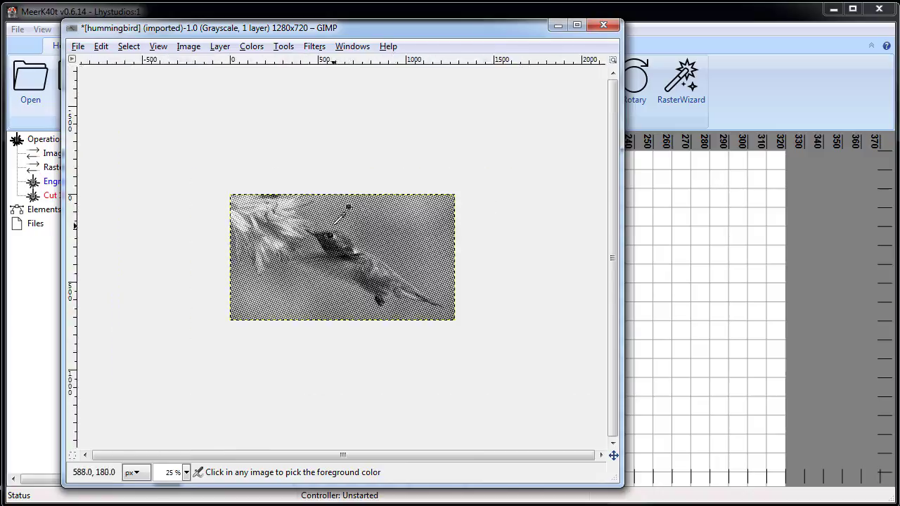
{"action": "scroll", "coordinate": [352, 211], "scroll_direction": "up", "scroll_amount": 4, "text": "ctrl"}
{"action": "scroll", "coordinate": [330, 214], "scroll_direction": "up", "scroll_amount": 3, "text": "ctrl"}
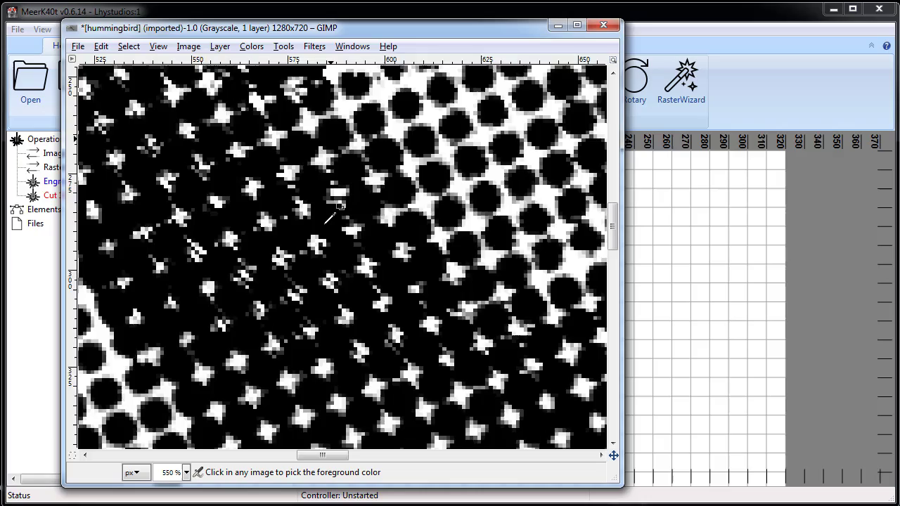
{"action": "scroll", "coordinate": [331, 214], "scroll_direction": "down", "scroll_amount": 6, "text": "ctrl"}
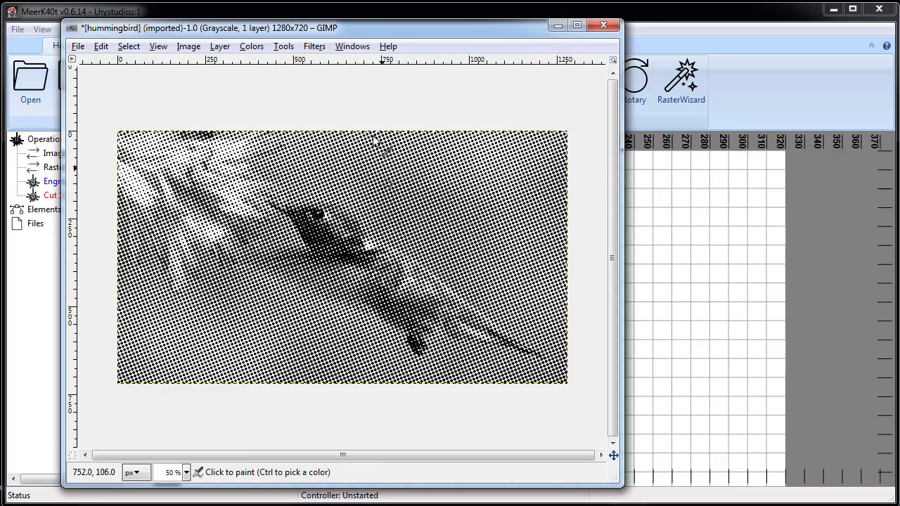
- Move GIMP aside and drop hummingbird.jpg onto the MeerK40t bed at 49.5 mm, 26.0 mm
{"action": "left_click_drag", "start_coordinate": [414, 28], "coordinate": [508, 36]}
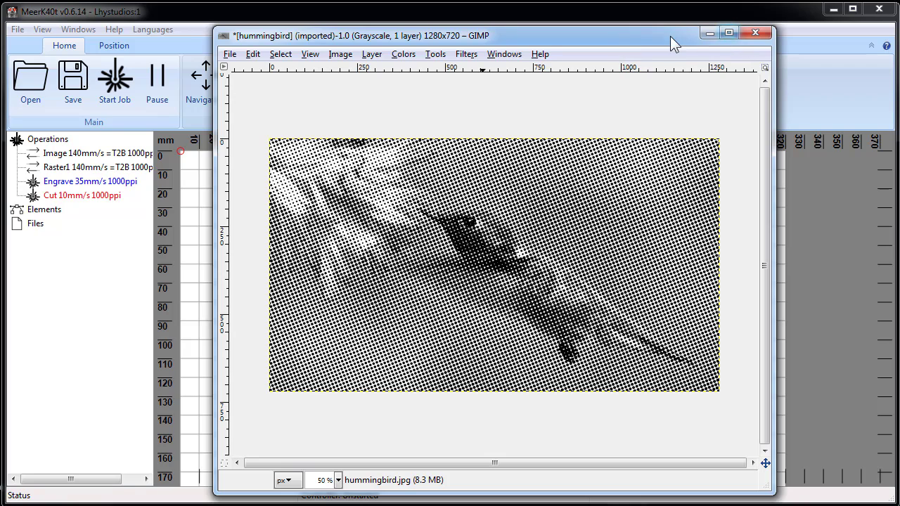
{"action": "left_click_drag", "start_coordinate": [670, 38], "coordinate": [764, 36]}
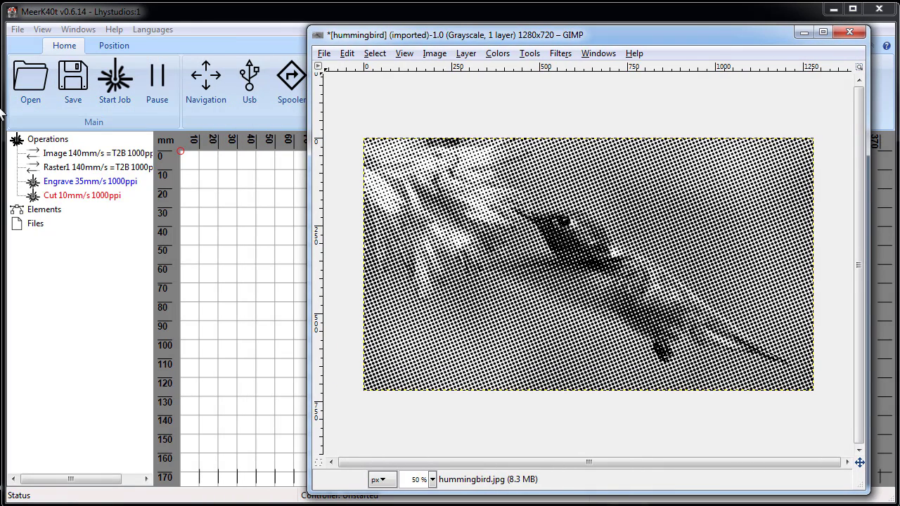
{"action": "left_click_drag", "start_coordinate": [211, 211], "coordinate": [344, 223]}
{"action": "left_click", "coordinate": [262, 190]}
- Run a raster script on the hummingbird image from its right-click menu
{"action": "right_click", "coordinate": [344, 222]}
{"action": "left_click", "coordinate": [318, 210]}
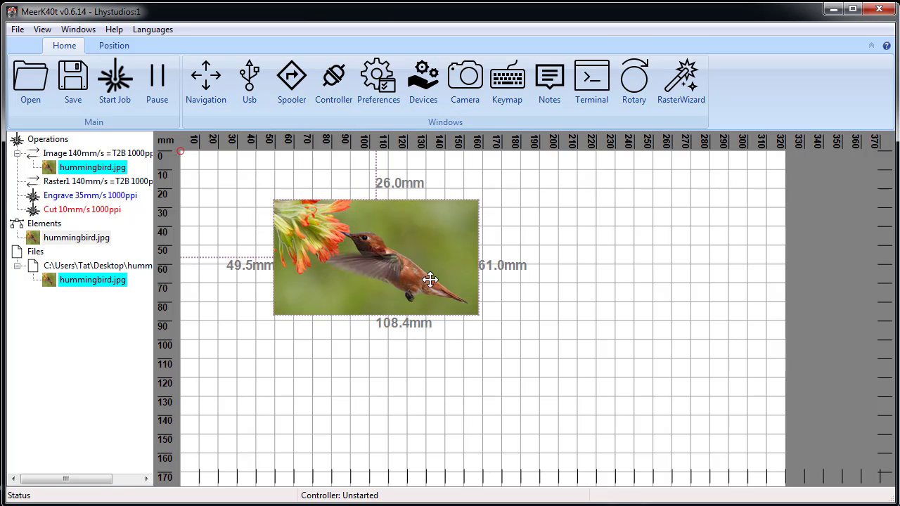
{"action": "right_click", "coordinate": [363, 228]}
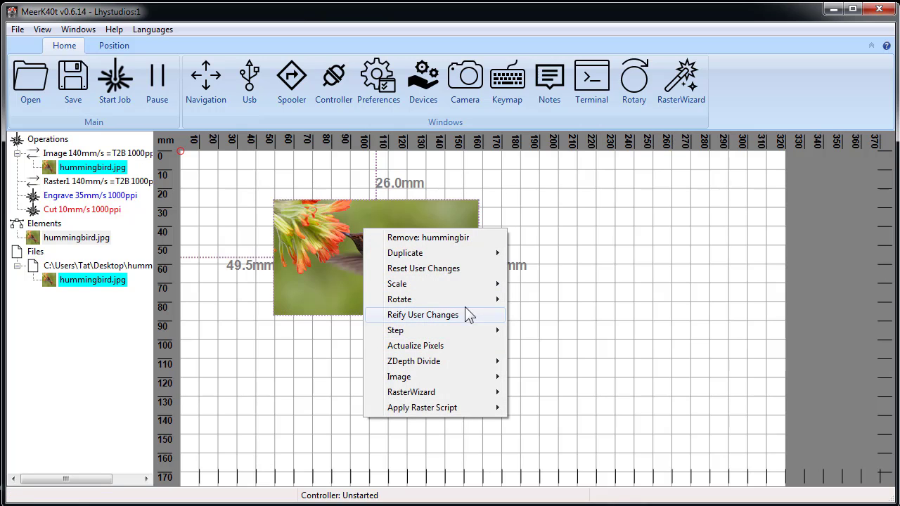
{"action": "mouse_move", "coordinate": [436, 409]}
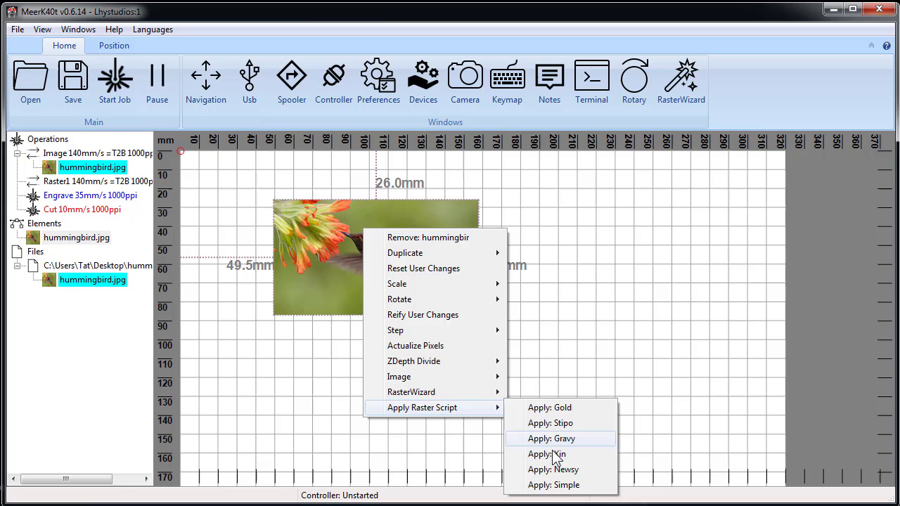
{"action": "left_click", "coordinate": [538, 469]}
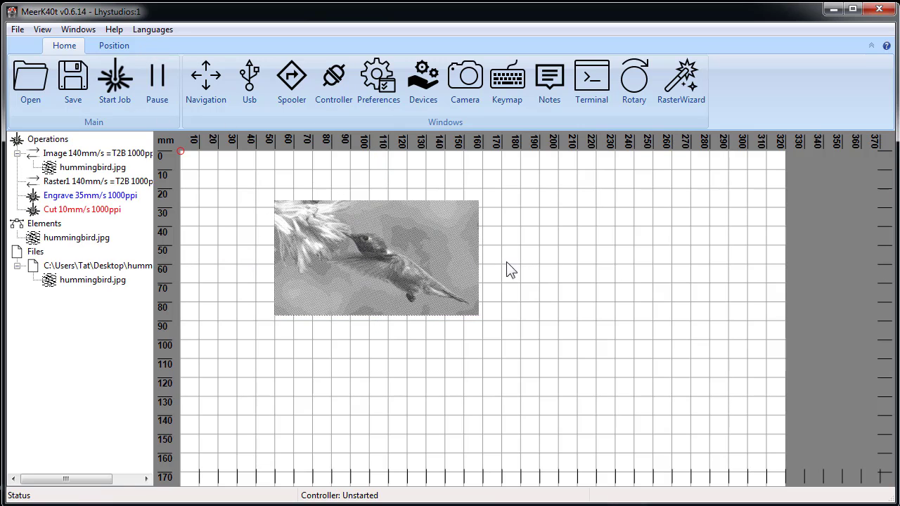
{"action": "left_click", "coordinate": [431, 244]}
{"action": "scroll", "coordinate": [402, 242], "scroll_direction": "up", "scroll_amount": 3}
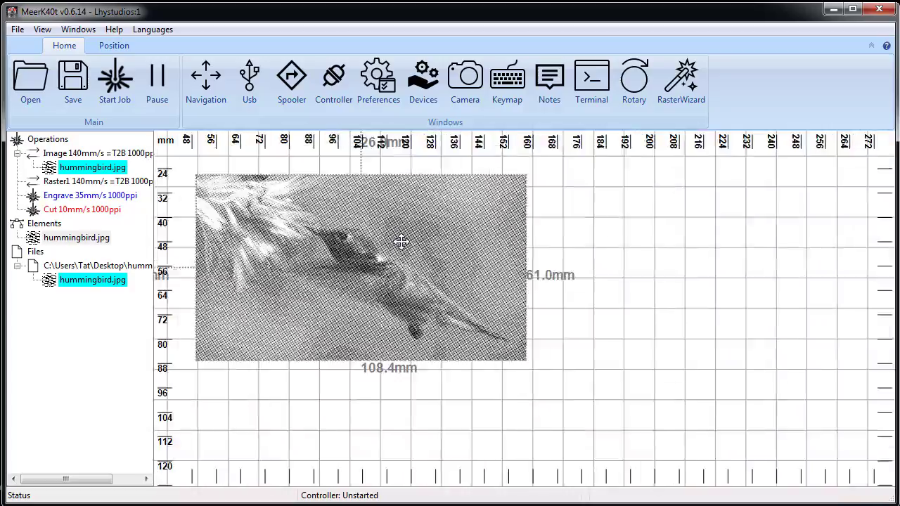
{"action": "scroll", "coordinate": [401, 242], "scroll_direction": "up", "scroll_amount": 8}
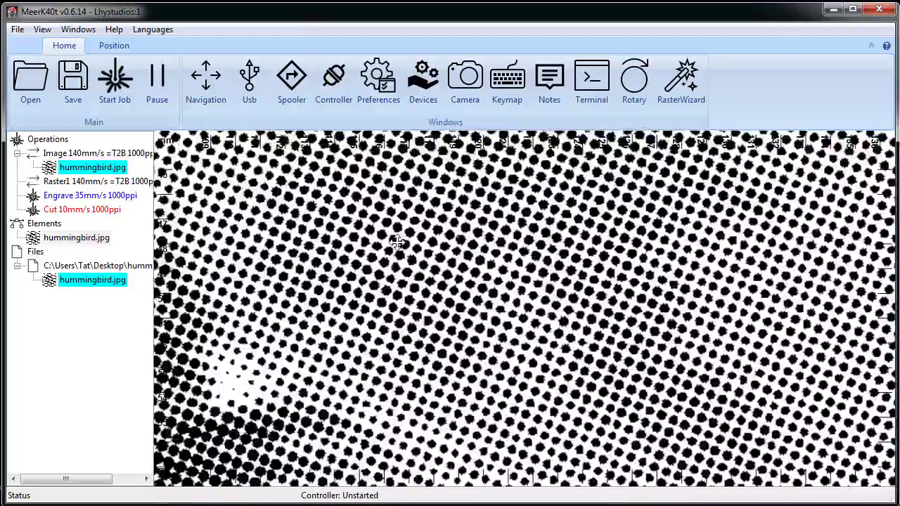
{"action": "scroll", "coordinate": [397, 242], "scroll_direction": "down", "scroll_amount": 5}
{"action": "scroll", "coordinate": [222, 231], "scroll_direction": "up", "scroll_amount": 4}
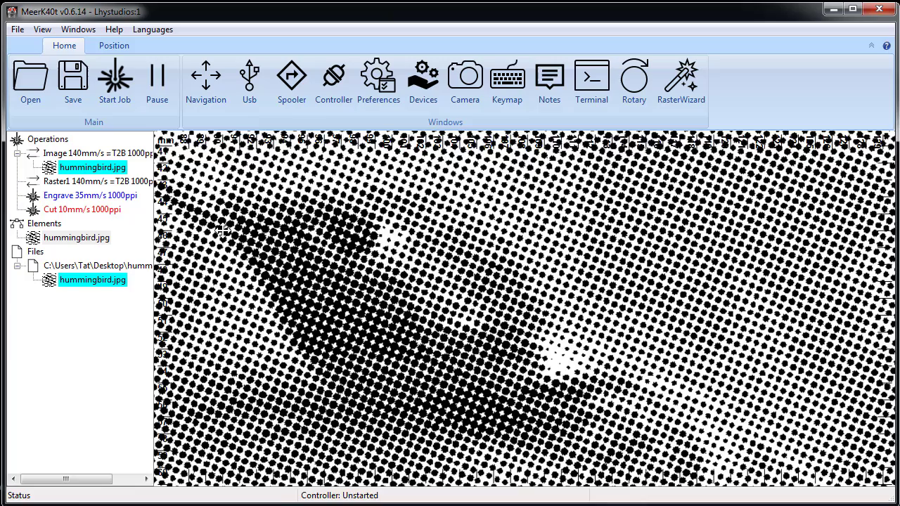
{"action": "scroll", "coordinate": [239, 235], "scroll_direction": "up", "scroll_amount": 2}
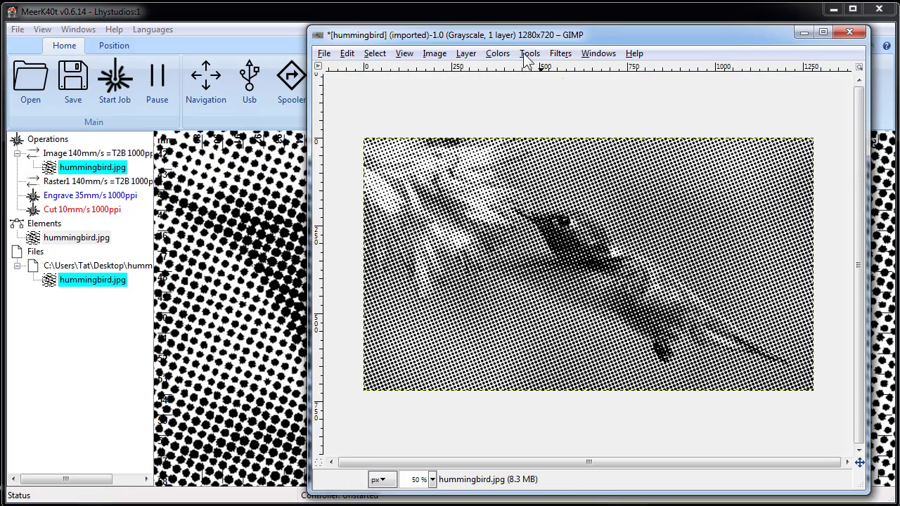
- Discard the halftone hummingbird's changes in GIMP and close the empty GIMP window
{"action": "scroll", "coordinate": [605, 184], "scroll_direction": "up", "scroll_amount": 4}
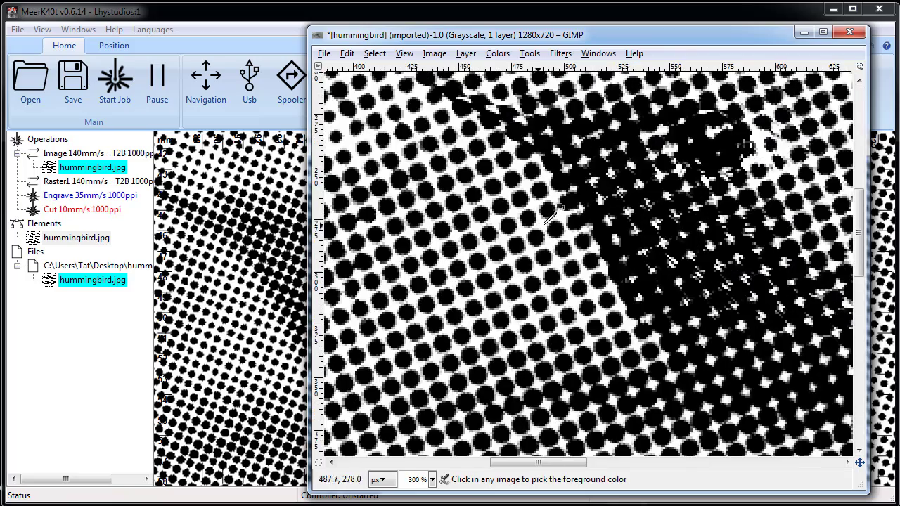
{"action": "scroll", "coordinate": [606, 181], "scroll_direction": "down", "scroll_amount": 1}
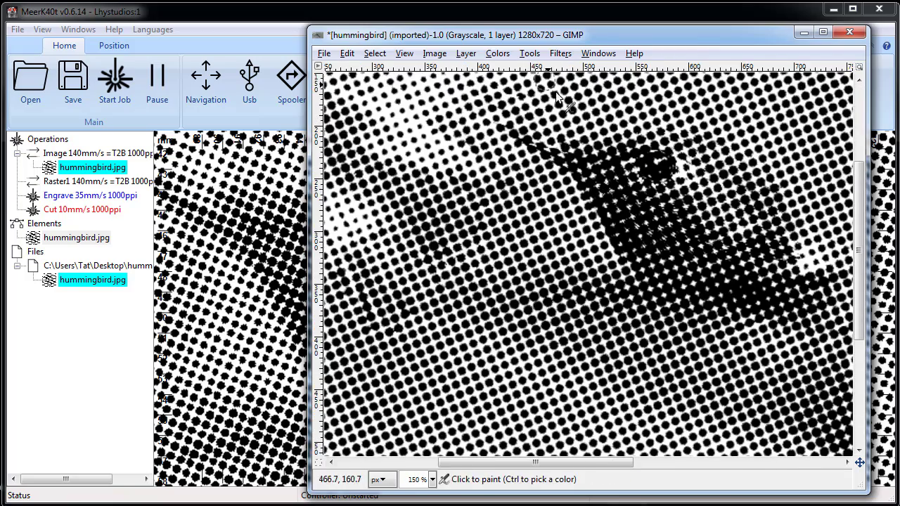
{"action": "mouse_move", "coordinate": [575, 50]}
{"action": "left_mouse_down"}
{"action": "mouse_move", "coordinate": [622, 57]}
{"action": "mouse_move", "coordinate": [583, 52]}
{"action": "mouse_move", "coordinate": [589, 48]}
{"action": "left_mouse_up"}
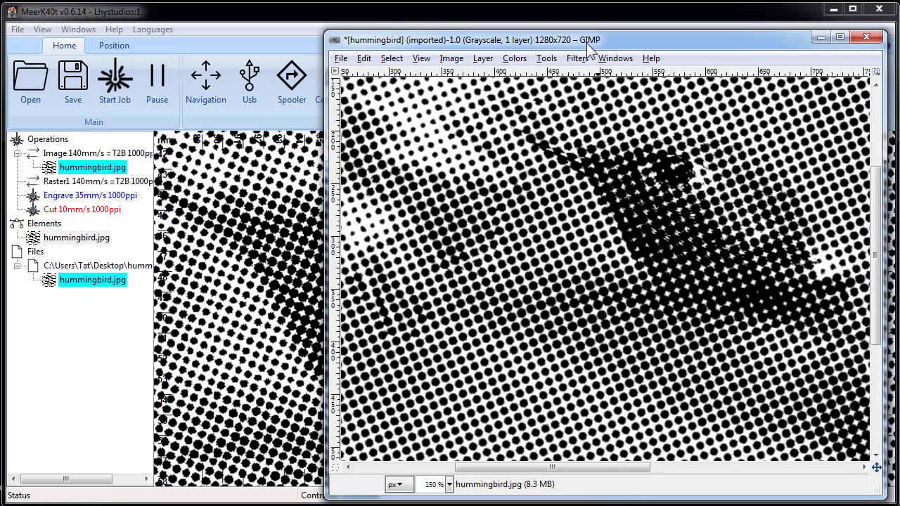
{"action": "left_click", "coordinate": [865, 42]}
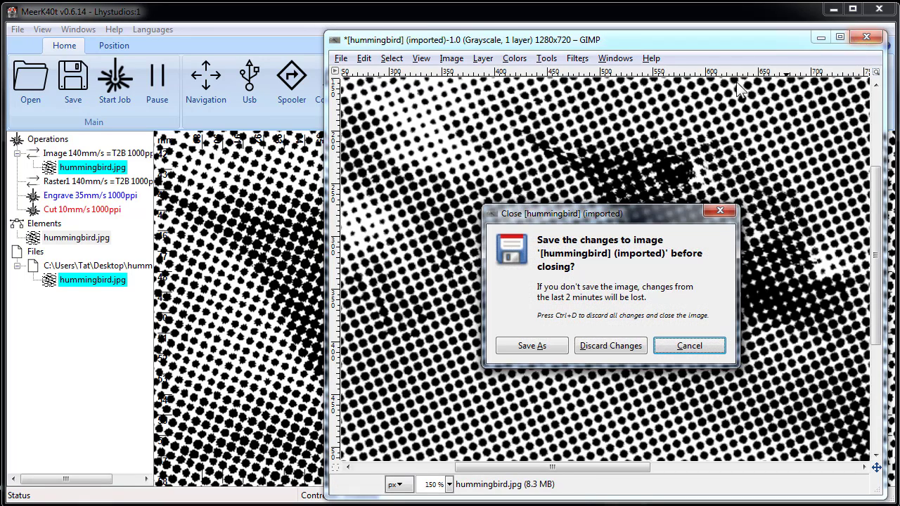
{"action": "left_click", "coordinate": [606, 345]}
{"action": "left_click", "coordinate": [748, 37]}
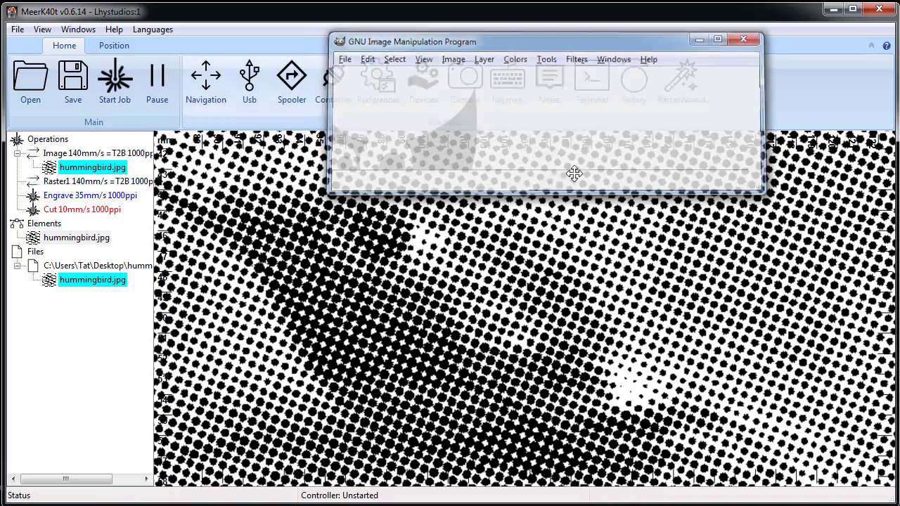
- Delete the halftone hummingbird and reload the original colour photo onto the bed
{"action": "scroll", "coordinate": [472, 205], "scroll_direction": "down", "scroll_amount": 4}
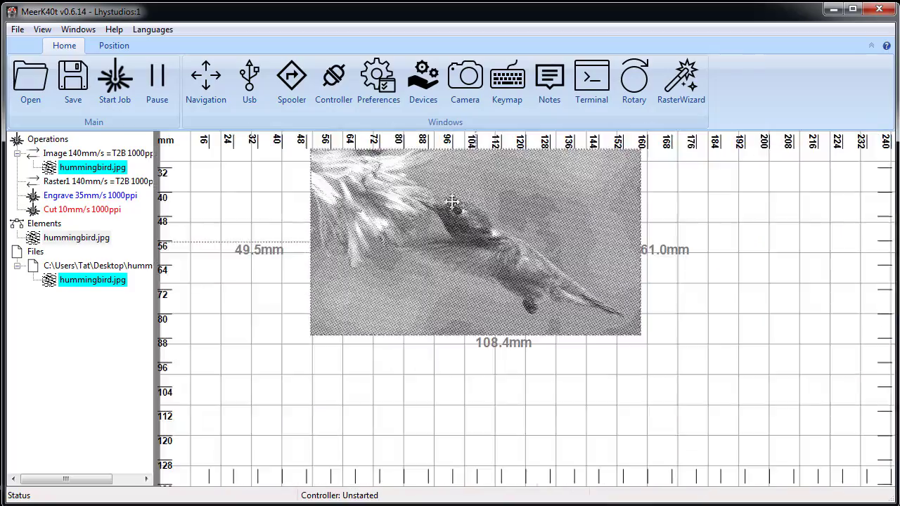
{"action": "left_click_drag", "start_coordinate": [452, 202], "coordinate": [448, 218]}
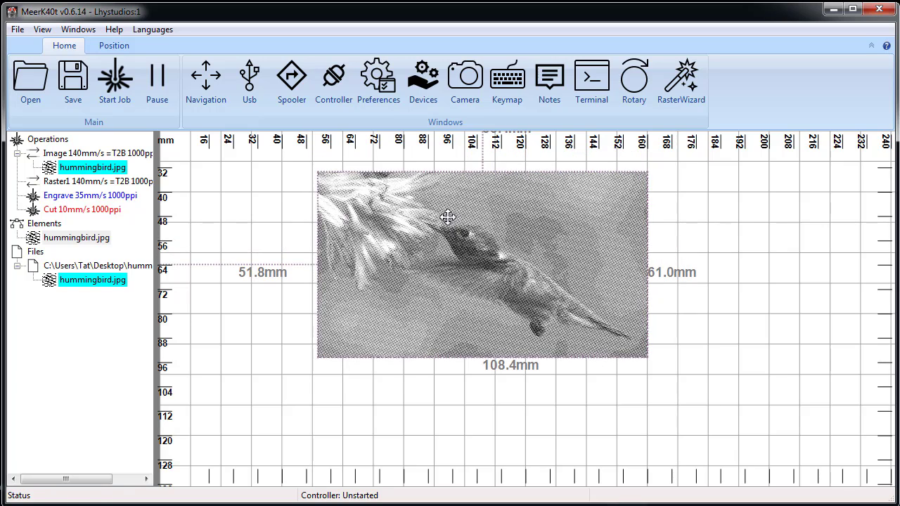
{"action": "key", "text": "Delete"}
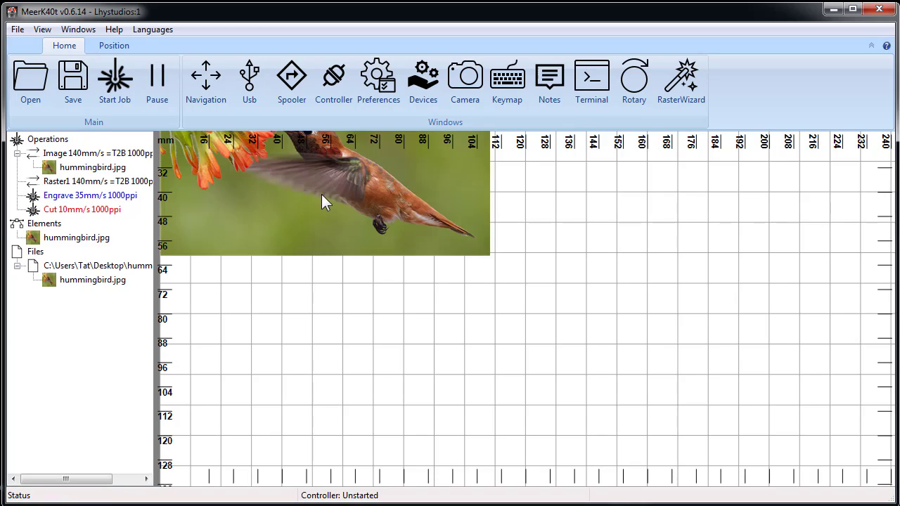
{"action": "left_click", "coordinate": [298, 178]}
{"action": "left_click_drag", "start_coordinate": [298, 178], "coordinate": [438, 247]}
- Run RasterWizard: Gravy on the colour hummingbird photo
{"action": "right_click", "coordinate": [426, 216]}
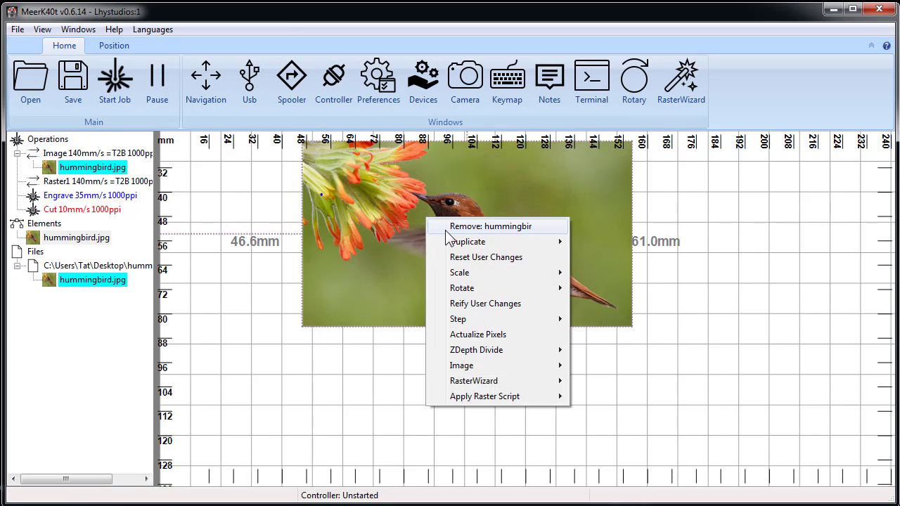
{"action": "left_click", "coordinate": [449, 198]}
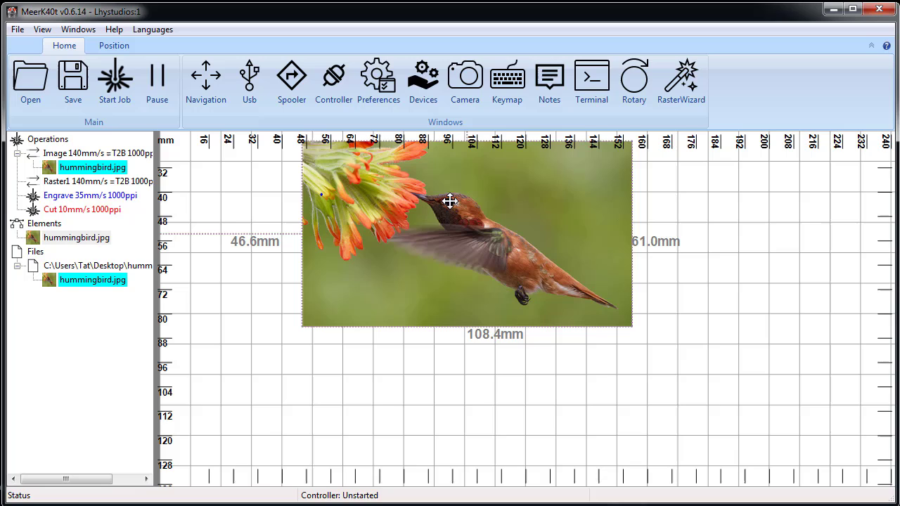
{"action": "right_click", "coordinate": [451, 212]}
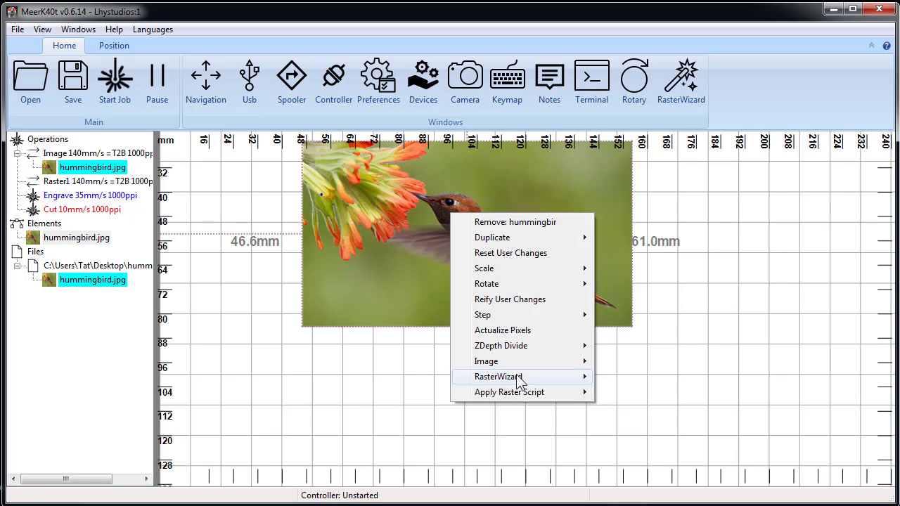
{"action": "mouse_move", "coordinate": [520, 378]}
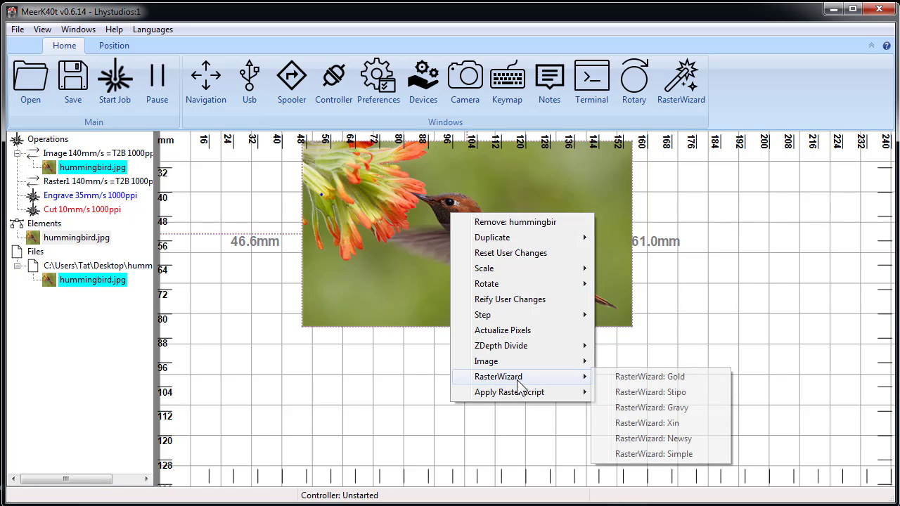
{"action": "left_click", "coordinate": [676, 408]}
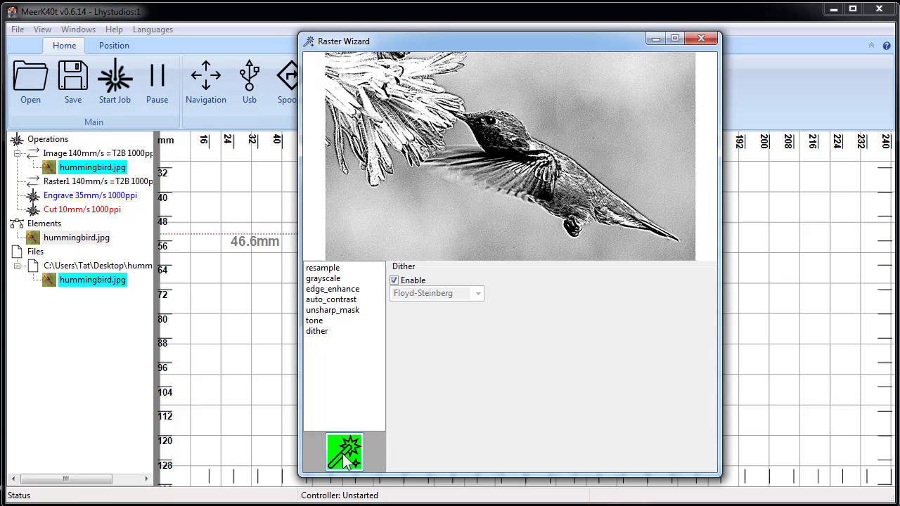
- Apply the Gravy result to the canvas and zoom in and out over the dithered hummingbird
{"action": "left_click", "coordinate": [344, 452]}
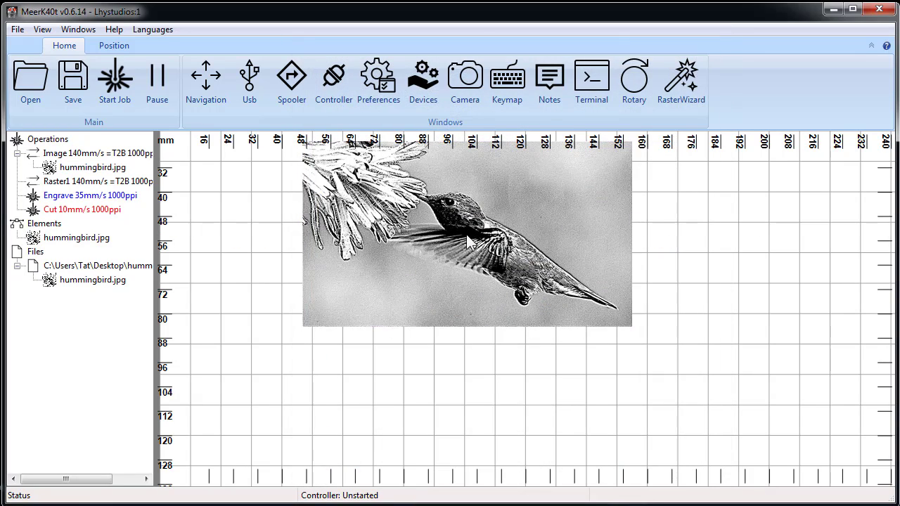
{"action": "scroll", "coordinate": [469, 227], "scroll_direction": "up", "scroll_amount": 10}
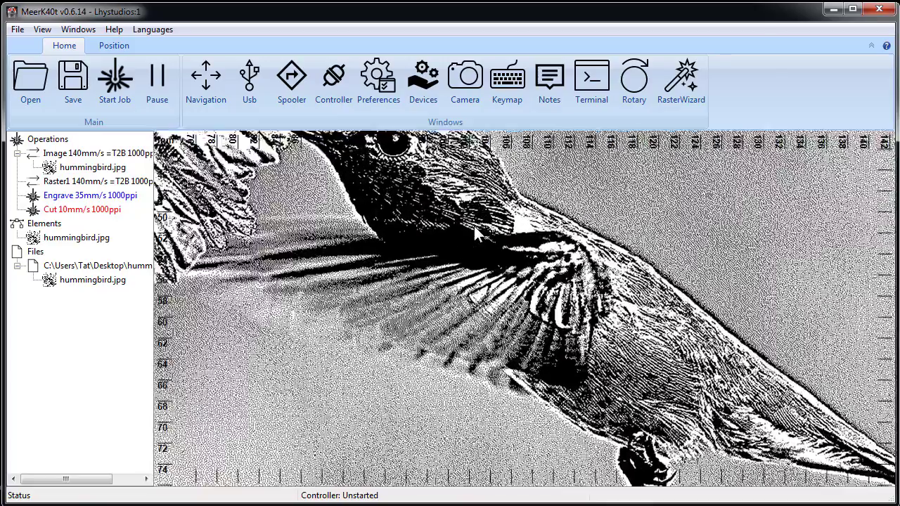
{"action": "scroll", "coordinate": [492, 223], "scroll_direction": "down", "scroll_amount": 5}
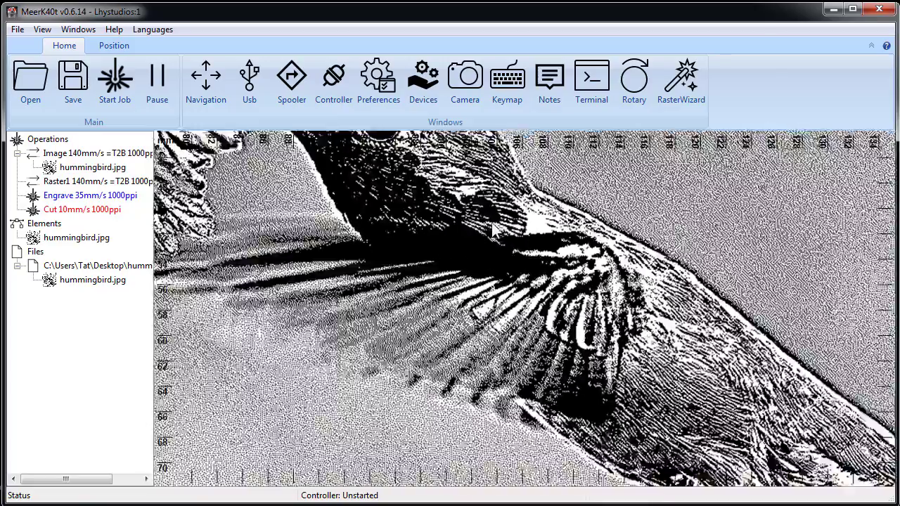
{"action": "scroll", "coordinate": [415, 155], "scroll_direction": "up", "scroll_amount": 4}
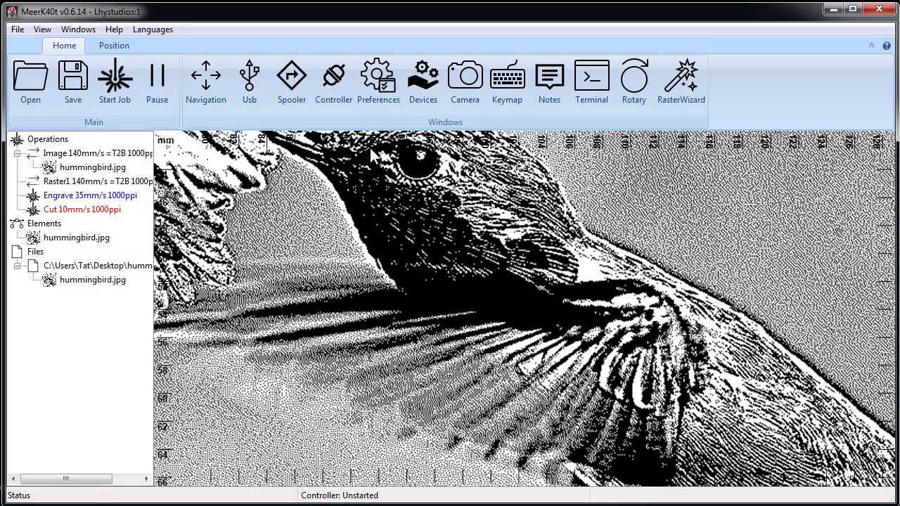
{"action": "scroll", "coordinate": [369, 147], "scroll_direction": "up", "scroll_amount": 1}
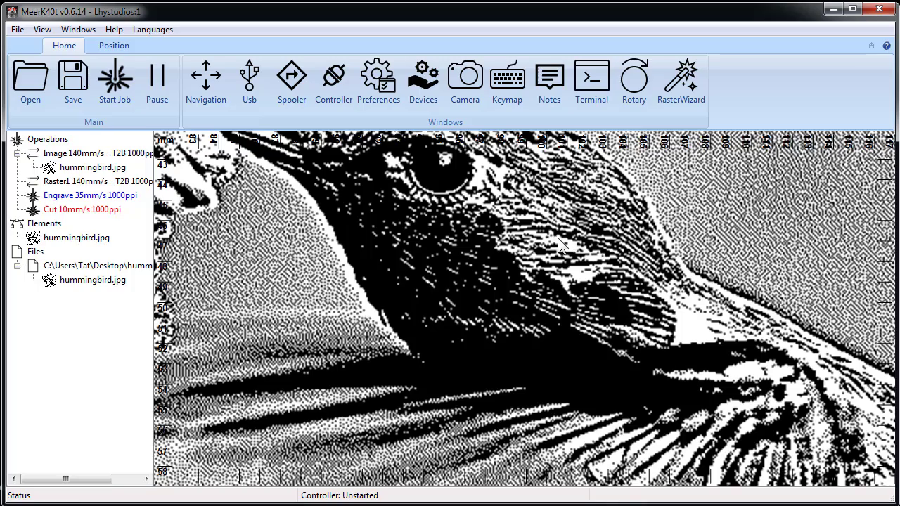
{"action": "scroll", "coordinate": [557, 238], "scroll_direction": "down", "scroll_amount": 3}
{"action": "scroll", "coordinate": [549, 253], "scroll_direction": "down", "scroll_amount": 3}
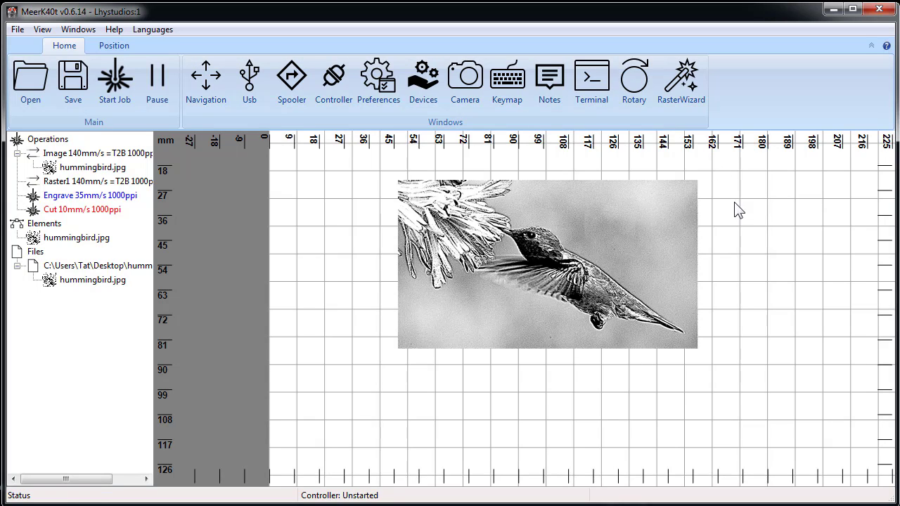
{"action": "left_click_drag", "start_coordinate": [735, 209], "coordinate": [672, 239]}
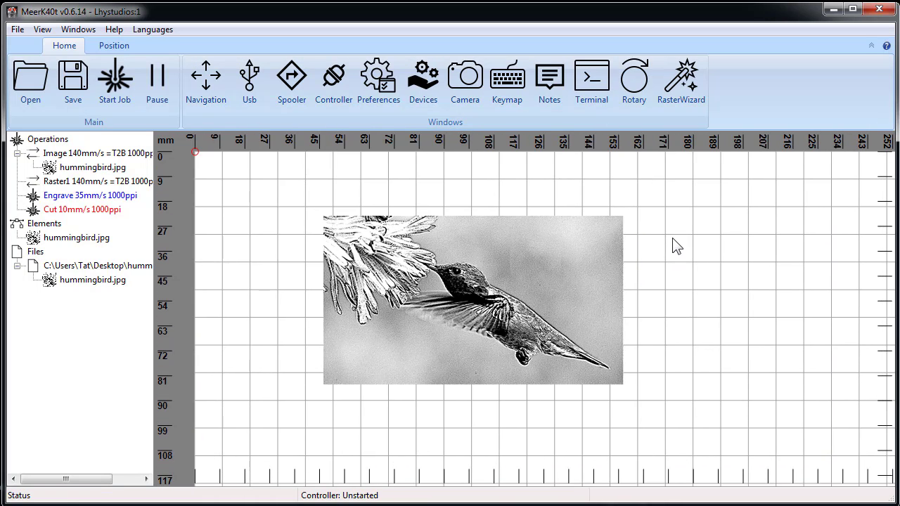